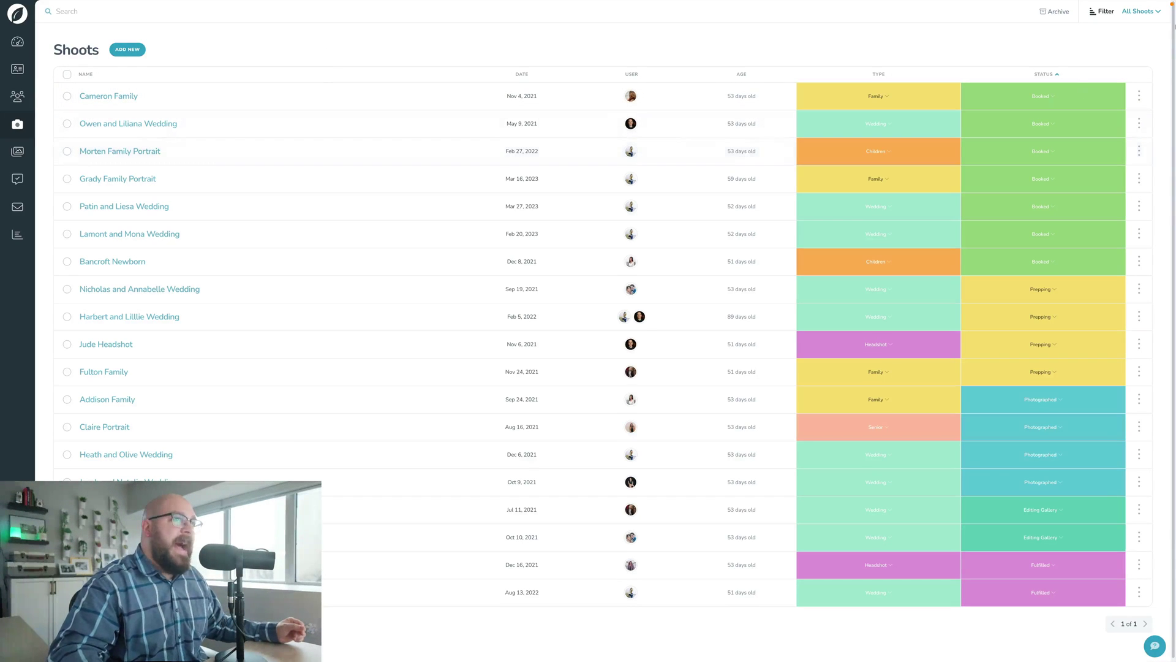
Delete the Wedding saved view and confirm only All Shoots remains in the list.
click(1138, 12)
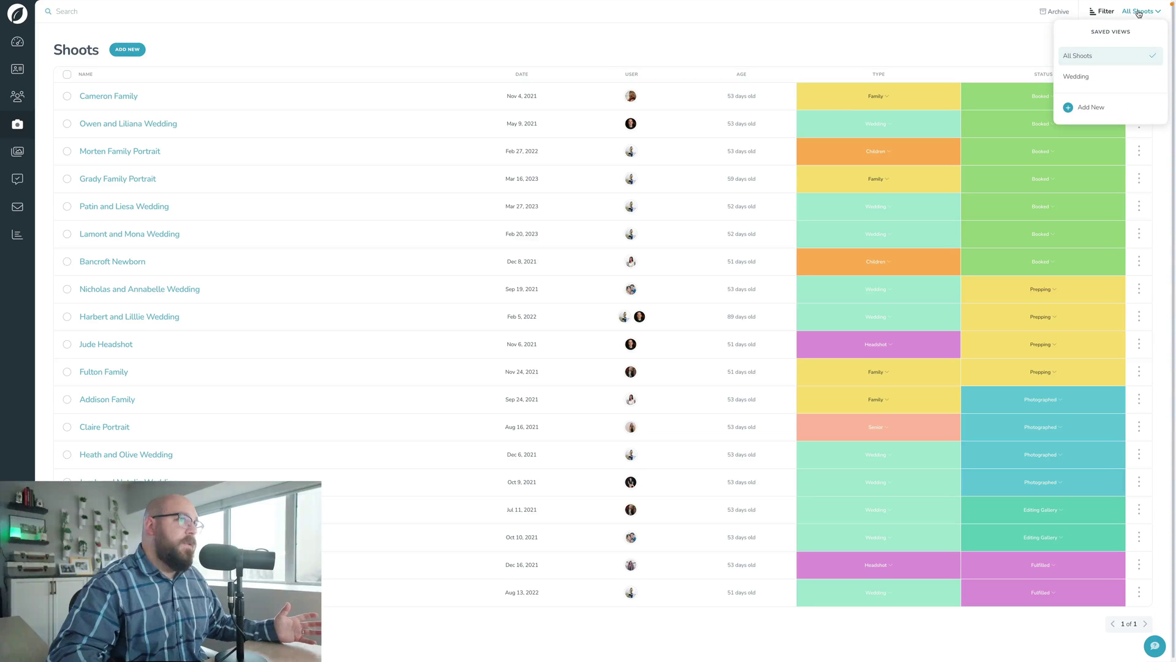
click(948, 56)
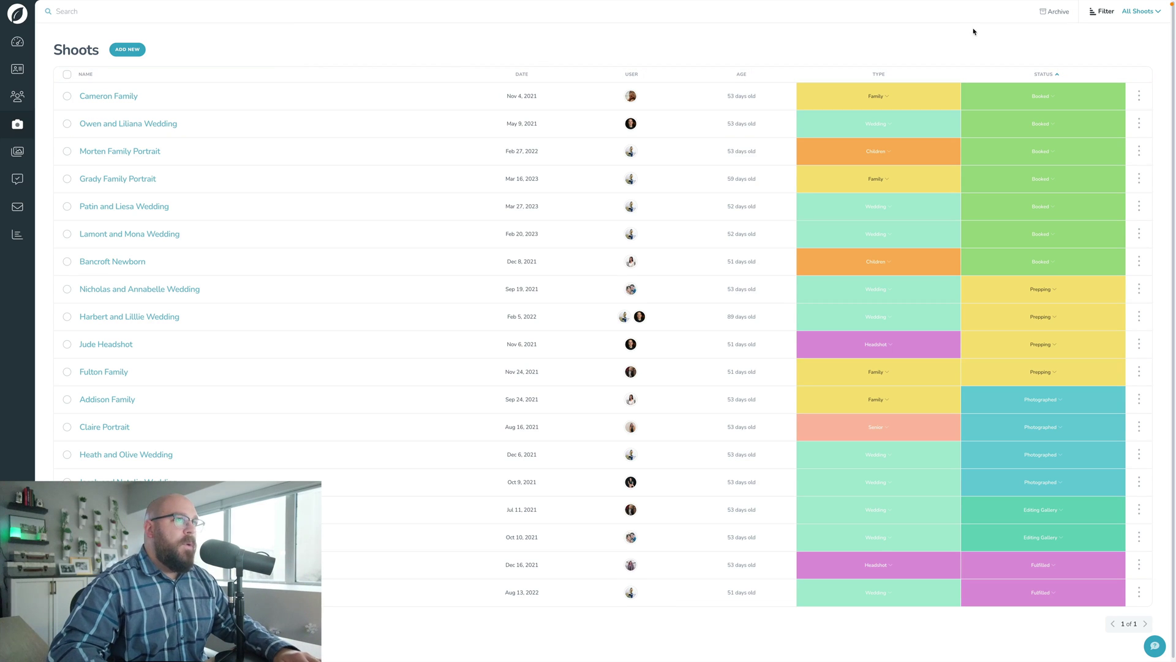
click(1140, 13)
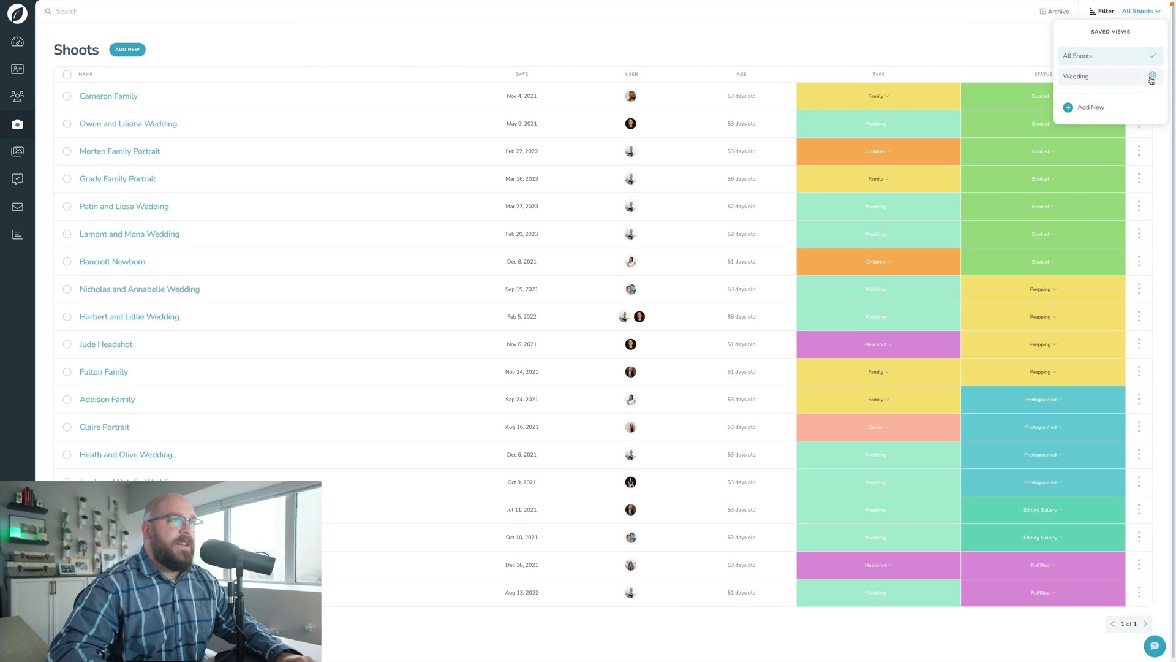
click(1151, 77)
click(1101, 135)
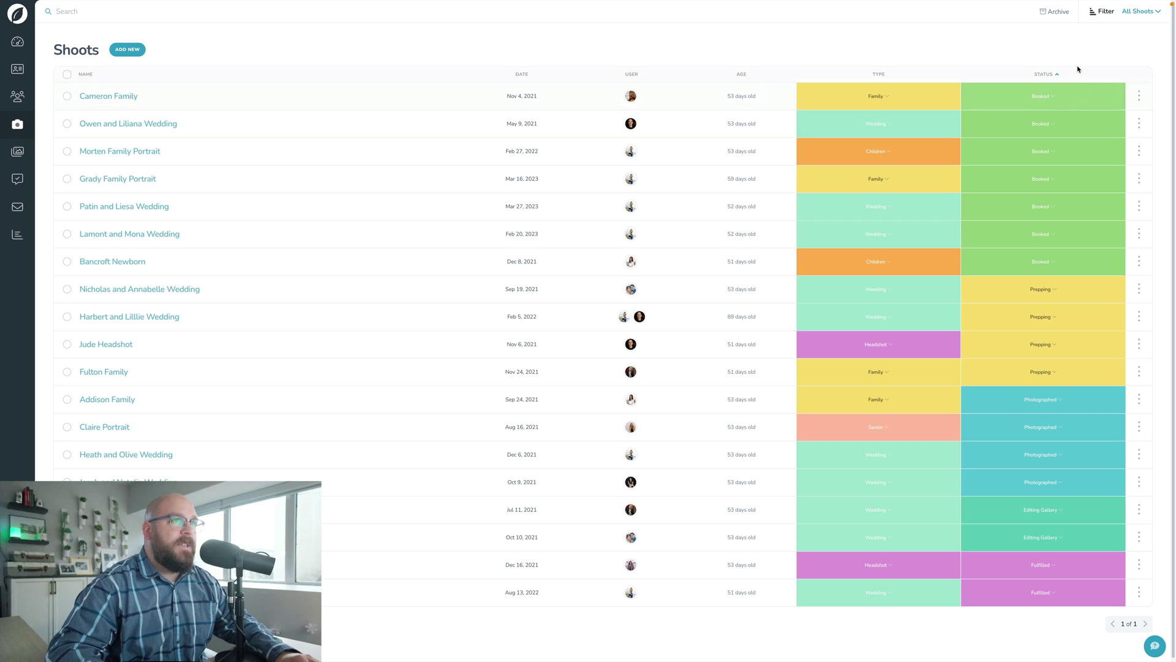
click(1140, 17)
click(972, 51)
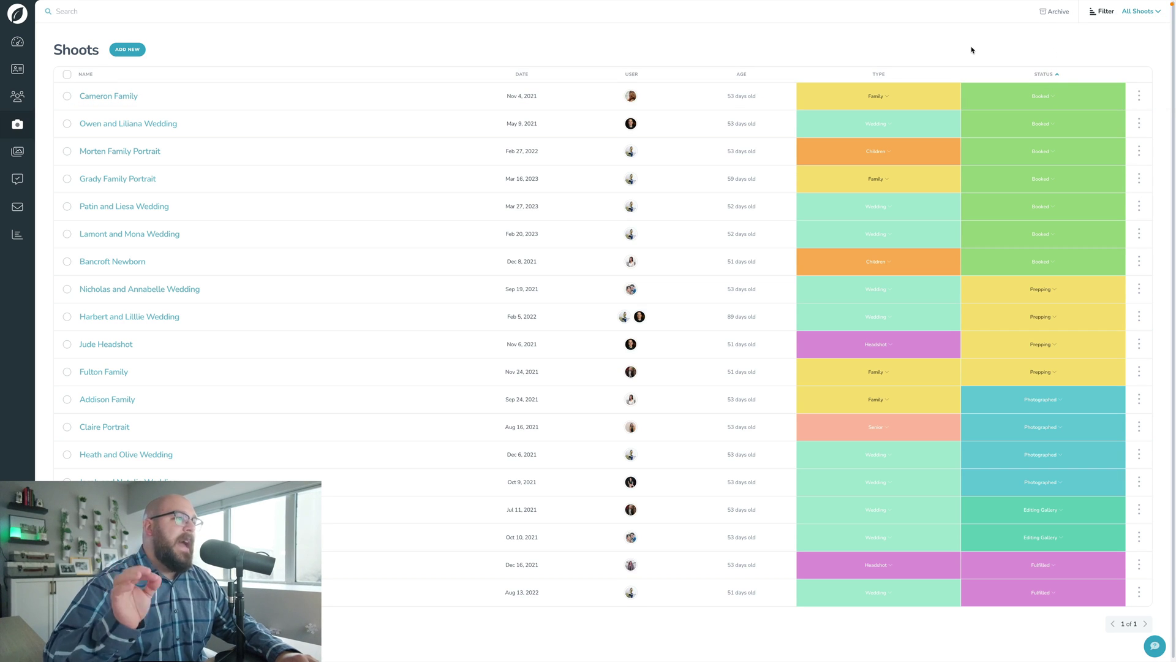
Filter the shoots to the Family shoot type and Booked status.
click(1100, 13)
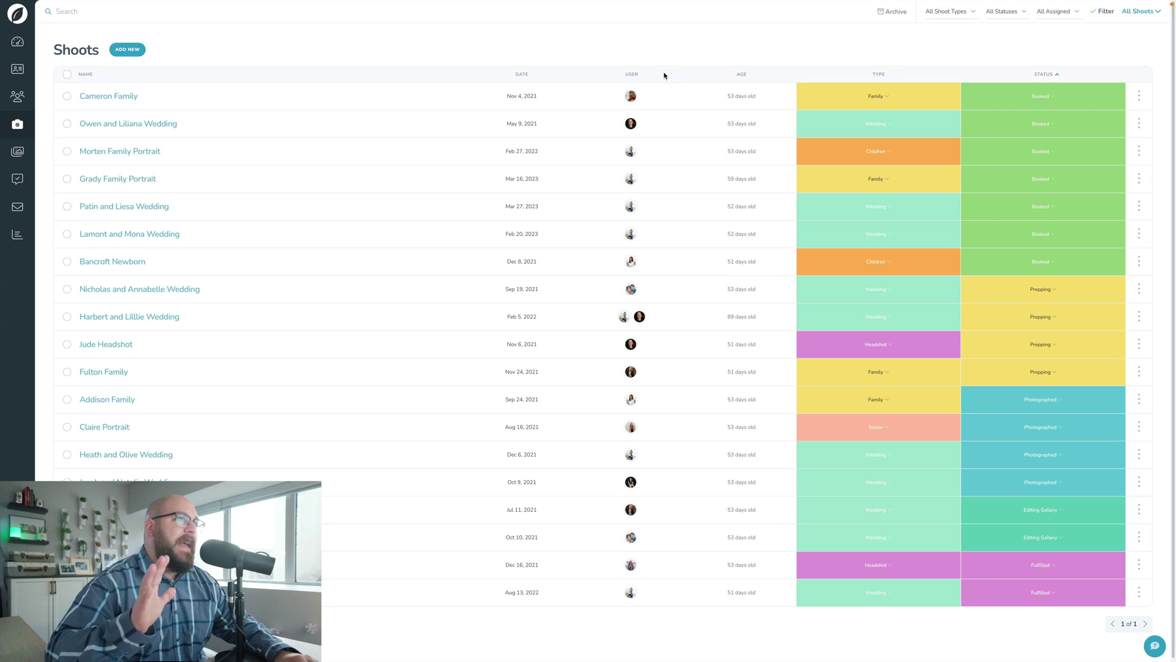
click(959, 19)
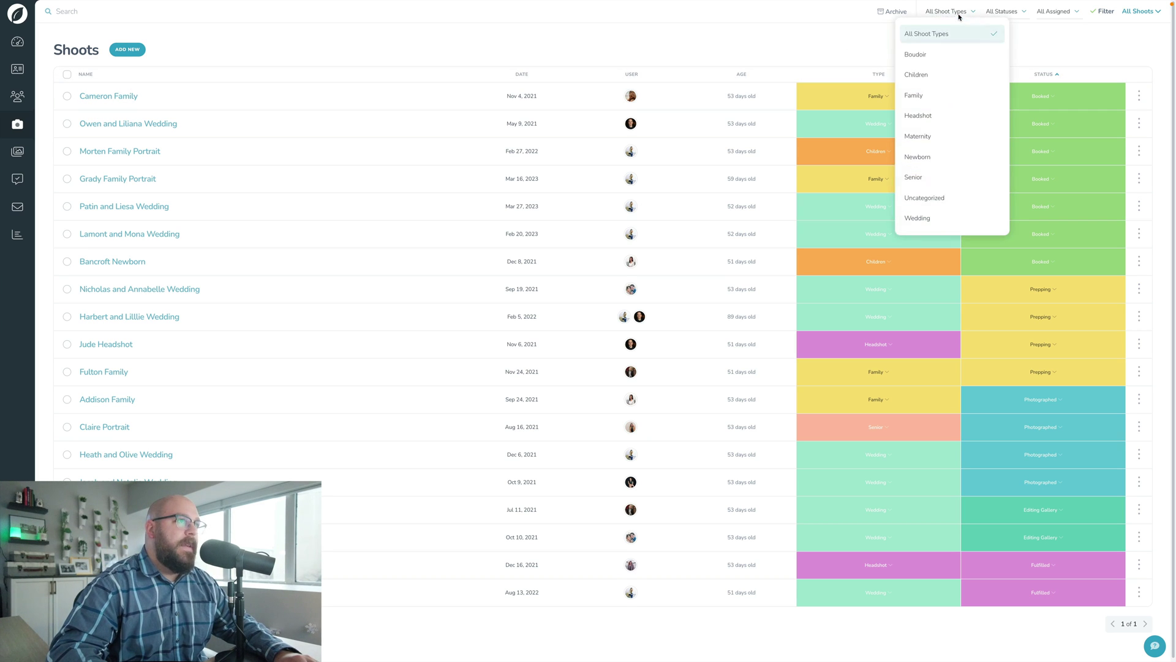
click(925, 98)
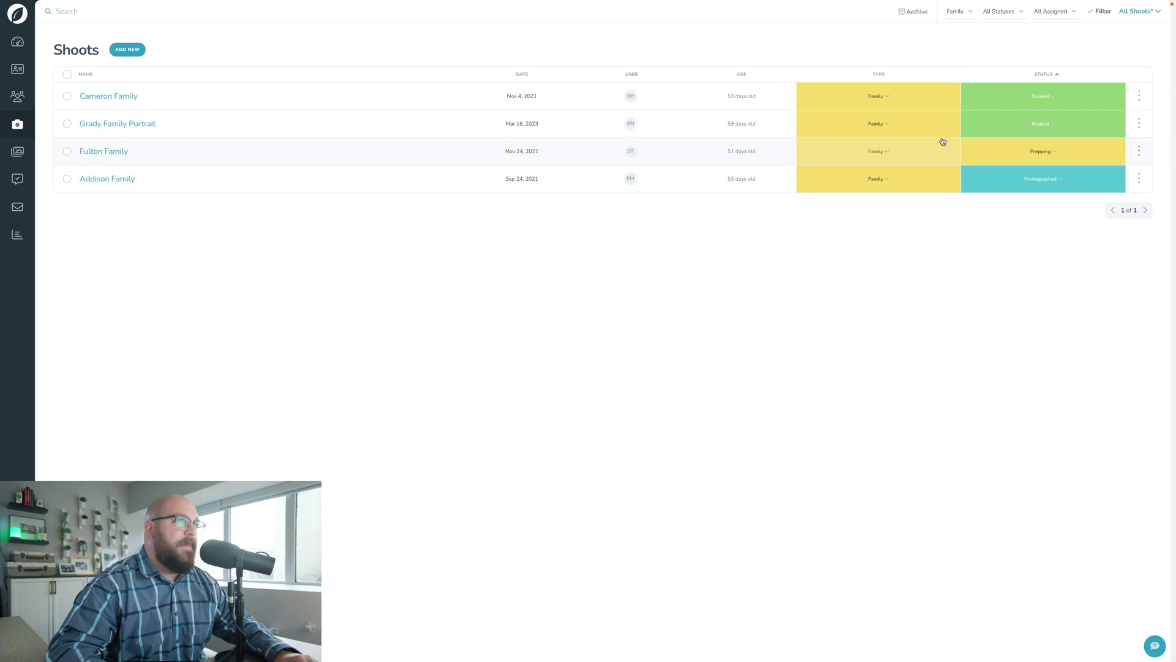
click(994, 14)
click(979, 58)
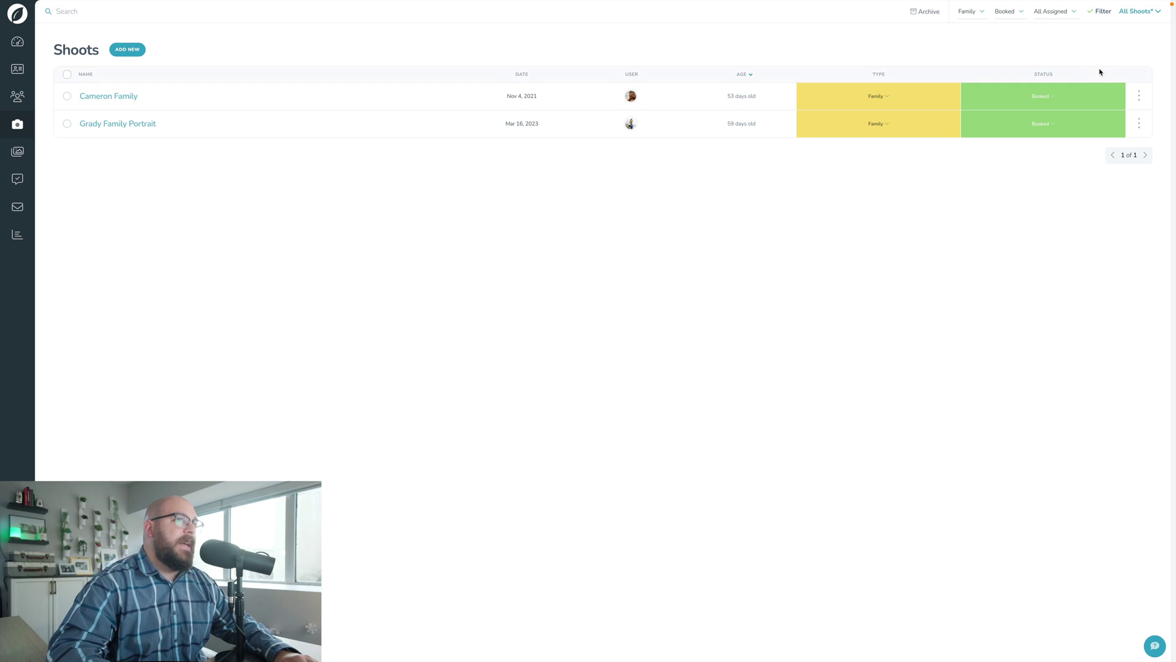
Save the current filters as a new view named 'Booked Families' with items per page on Auto.
click(1138, 18)
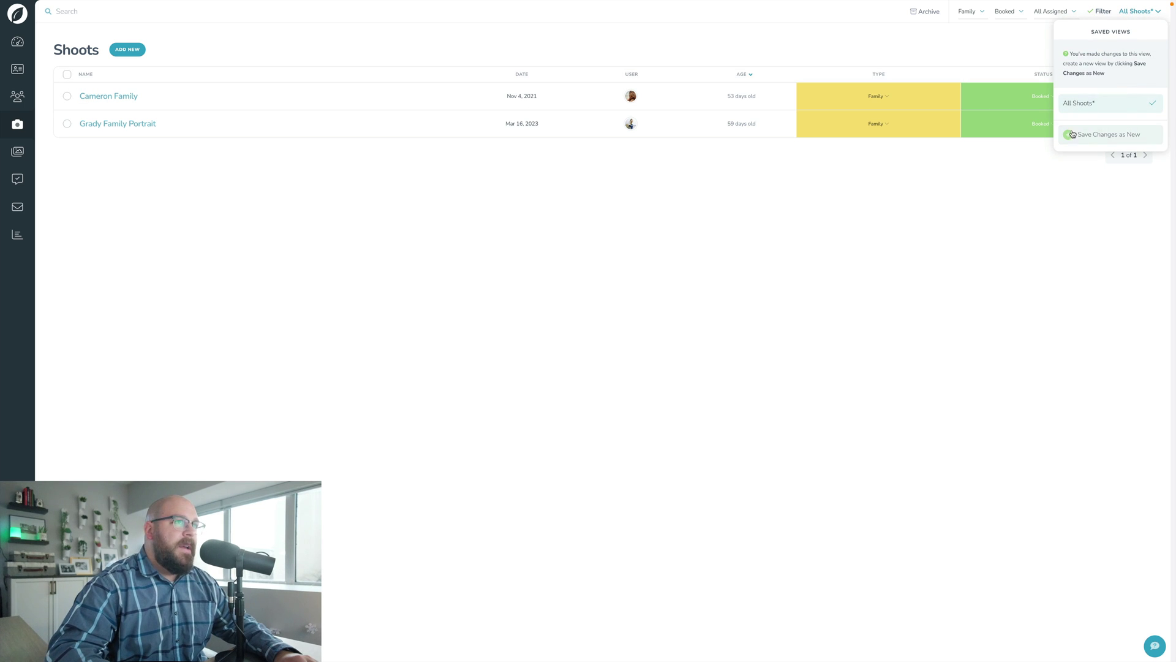
click(1095, 136)
click(1090, 69)
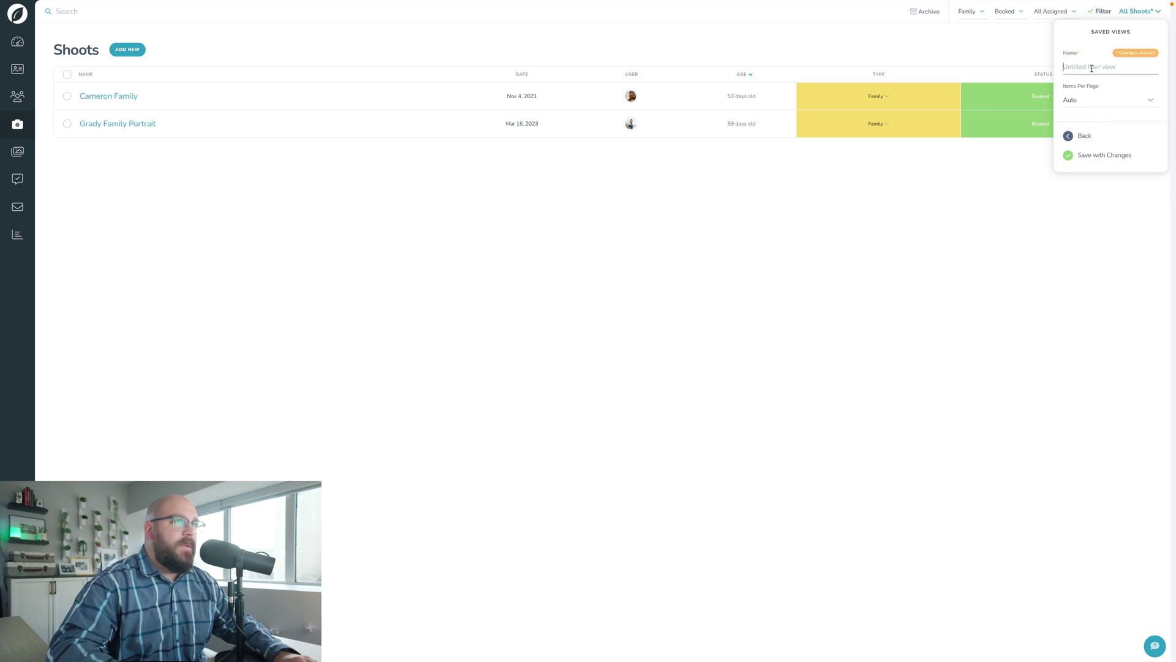
text(Booked Families)
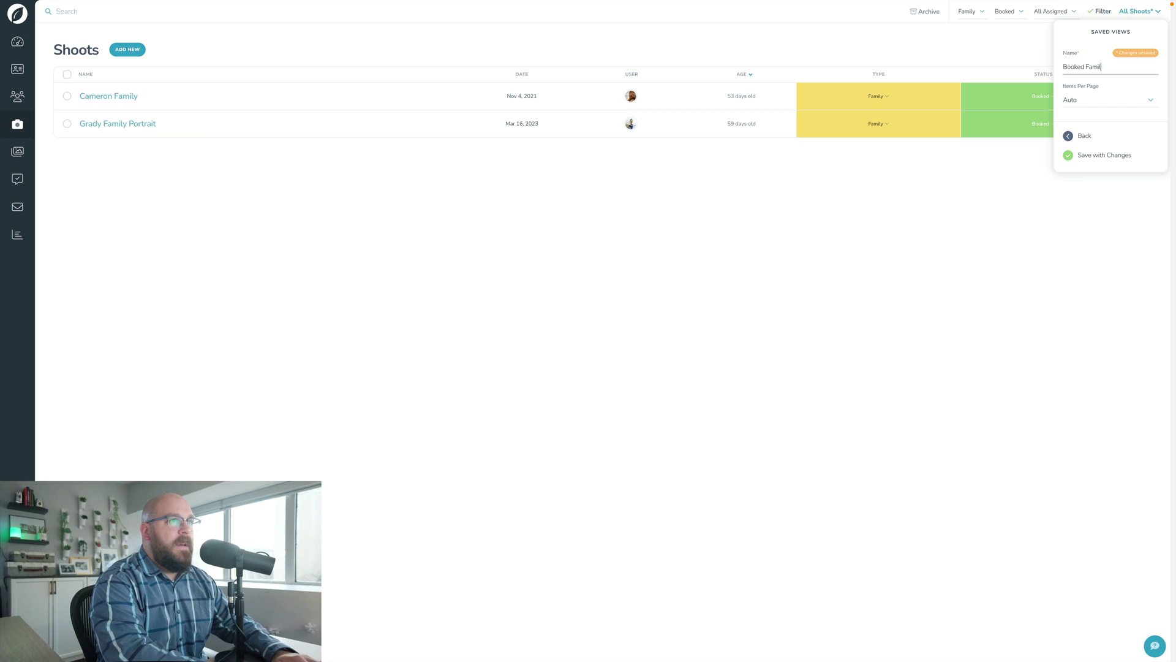
click(1095, 100)
click(1102, 98)
click(1101, 154)
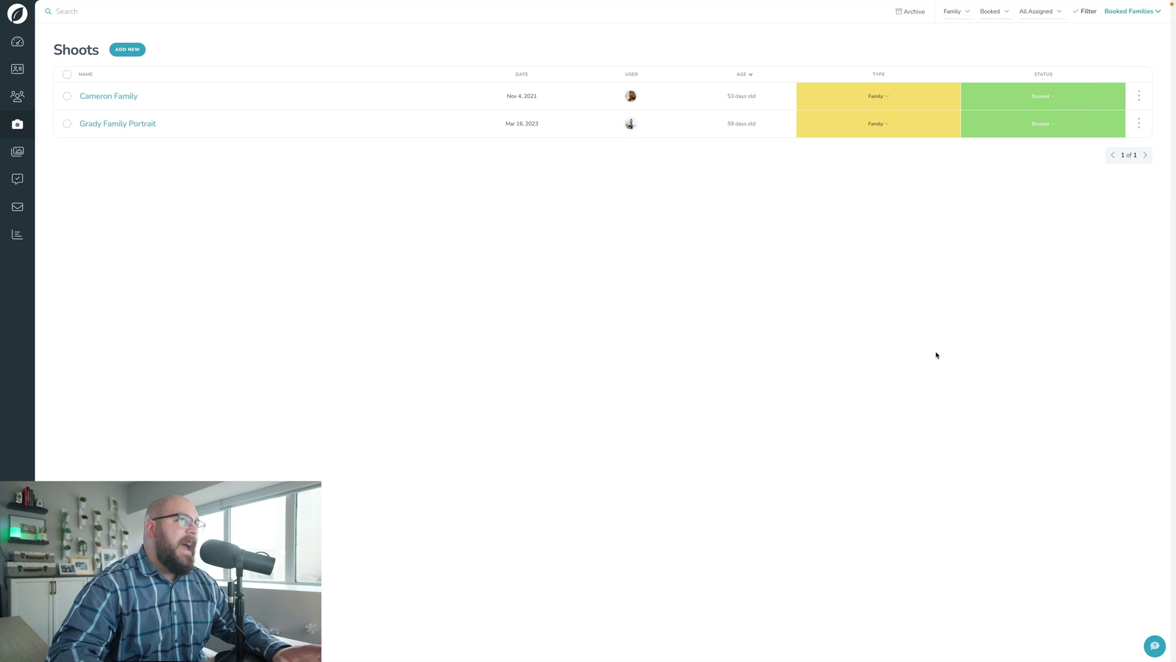
Hide the filters and switch between All Shoots and Booked Families, ending on All Shoots.
click(1084, 12)
click(1130, 14)
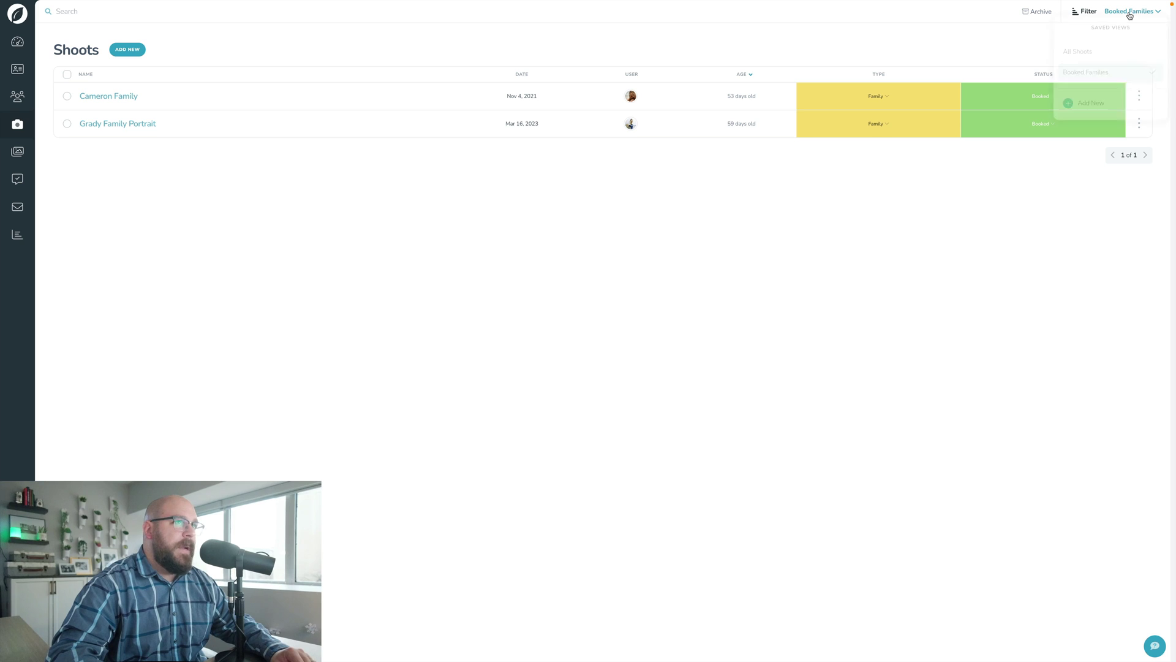
click(1101, 57)
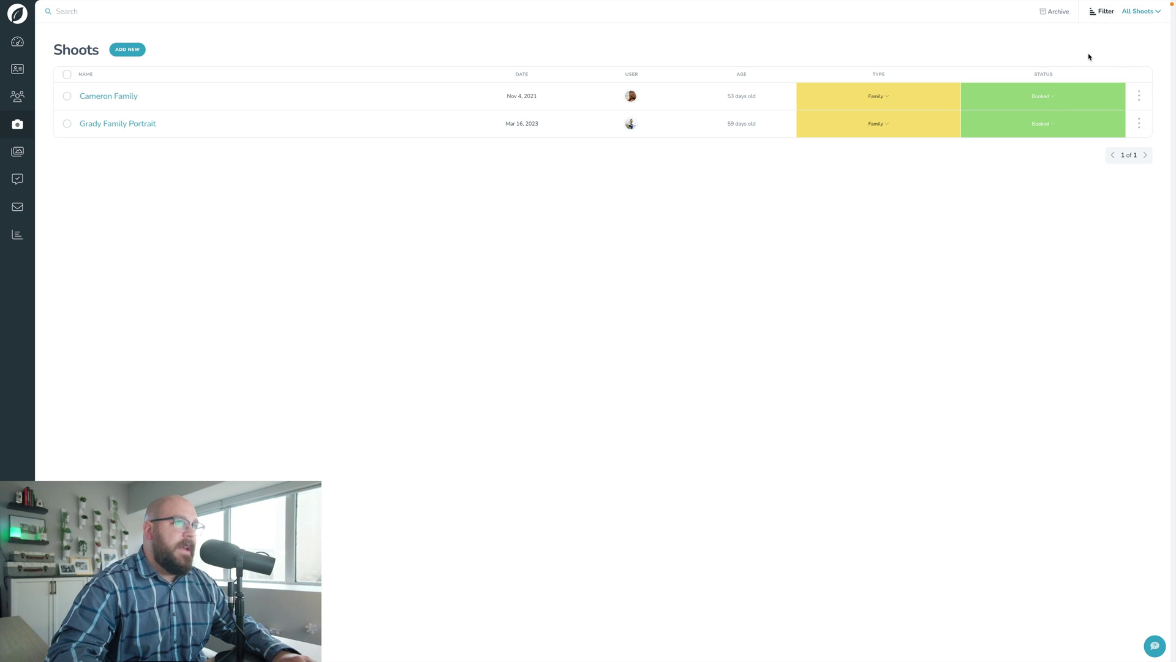
click(1140, 12)
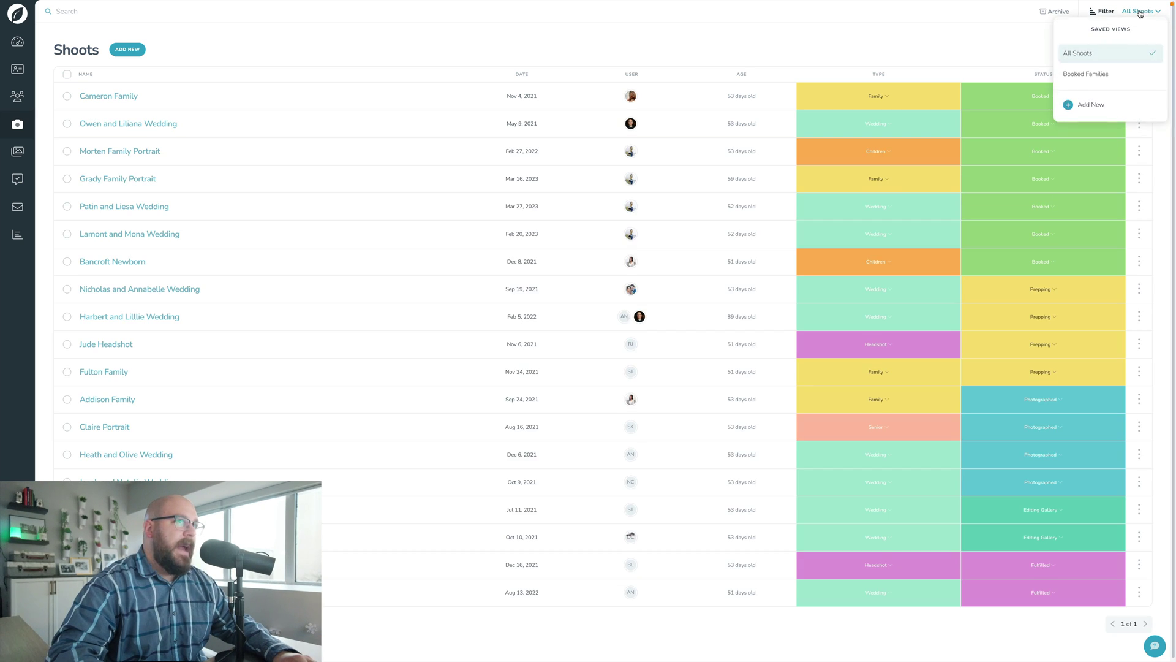
click(1085, 73)
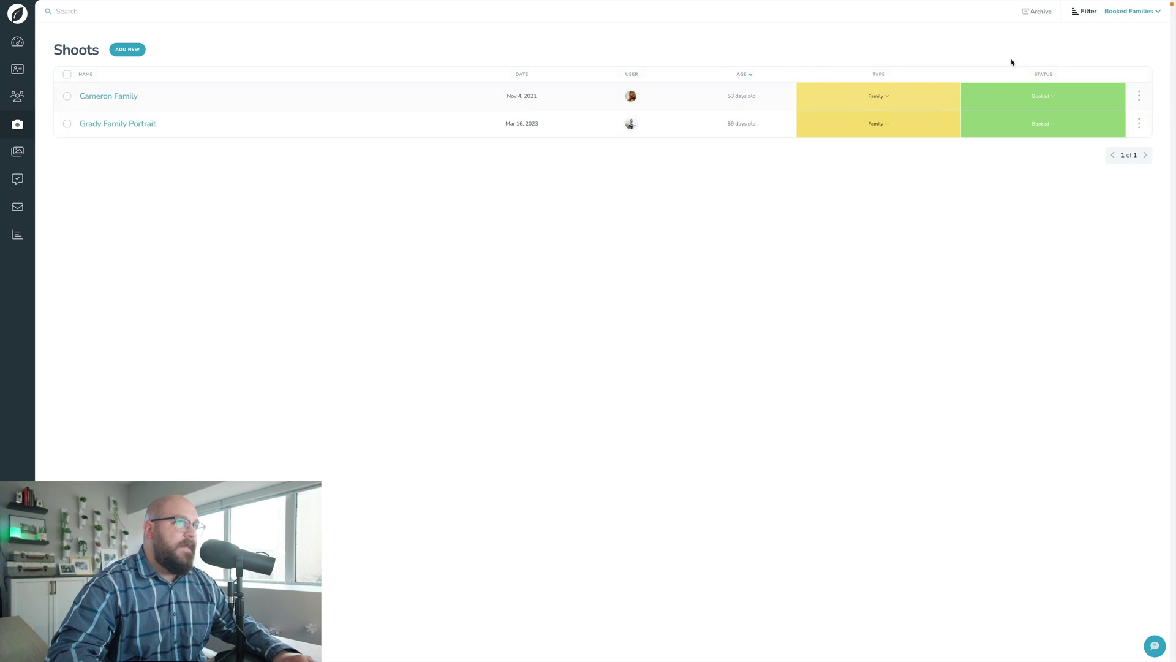
click(1128, 12)
click(1104, 56)
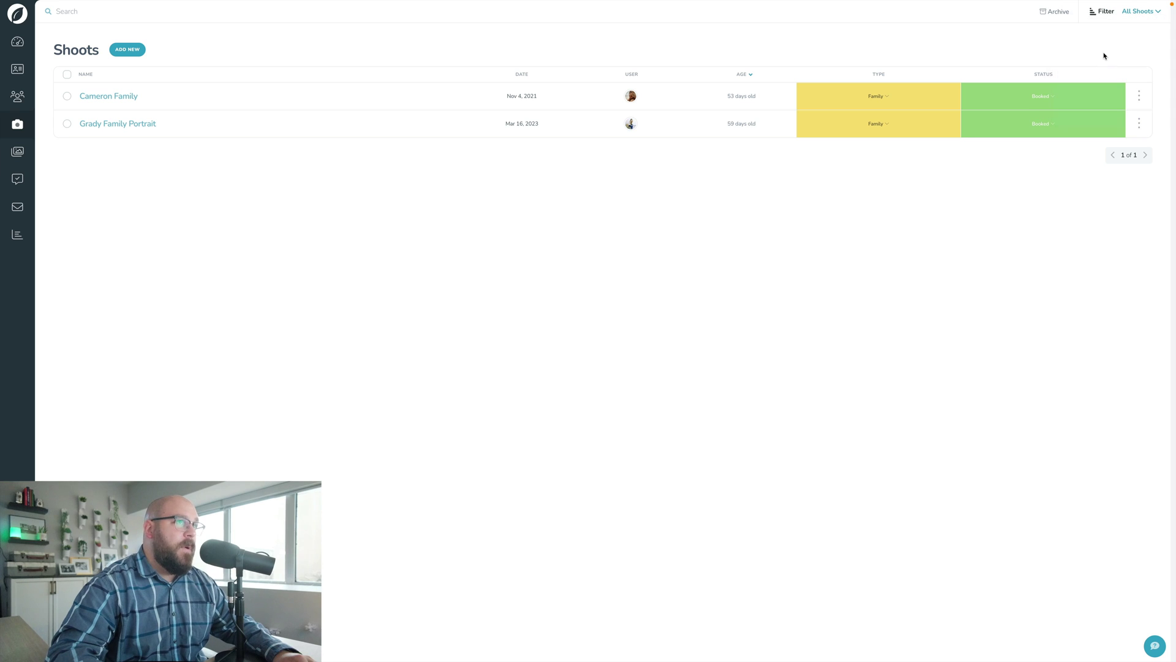
Filter the shoots to the Wedding type and Editing Gallery status.
click(1096, 12)
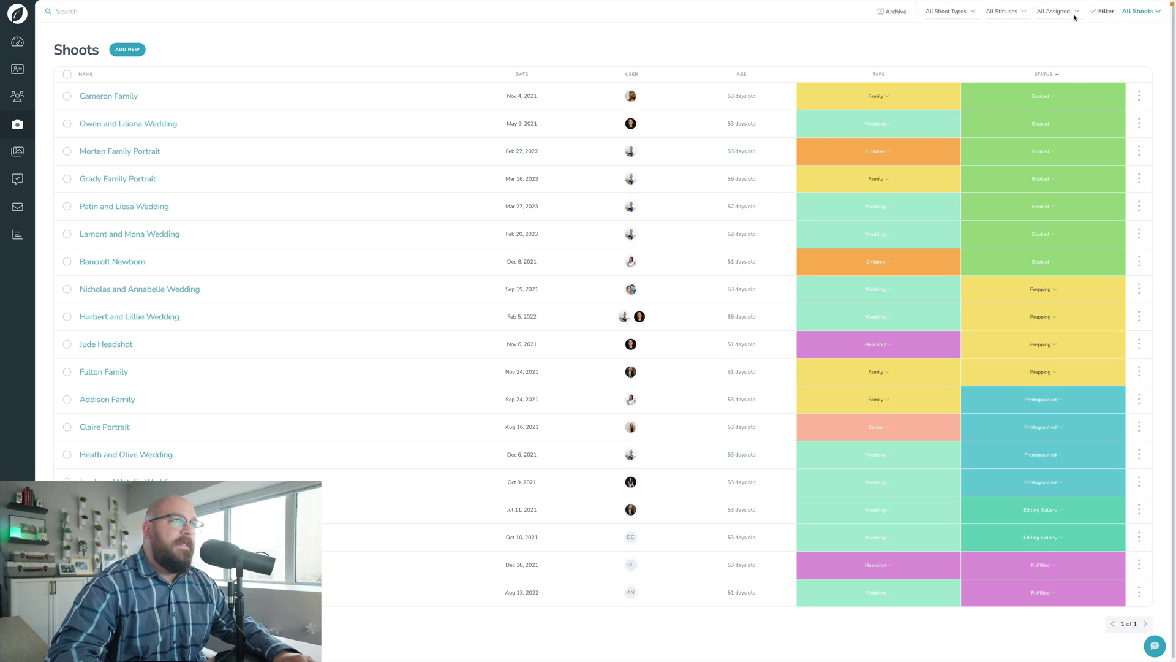
click(950, 11)
click(924, 220)
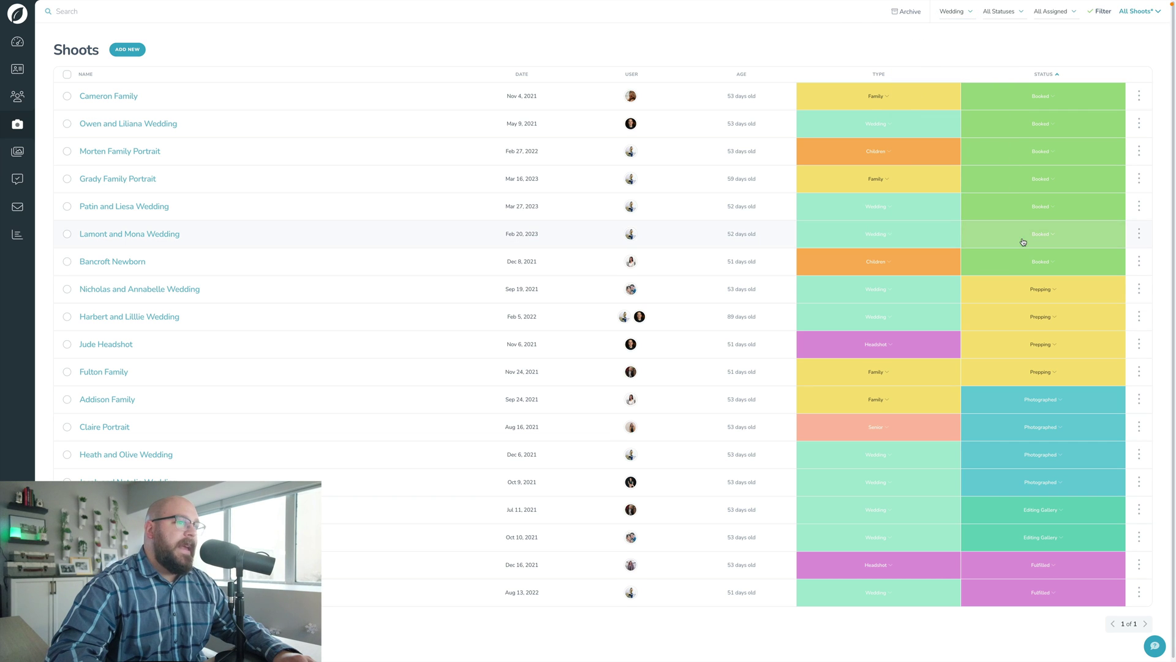
click(999, 11)
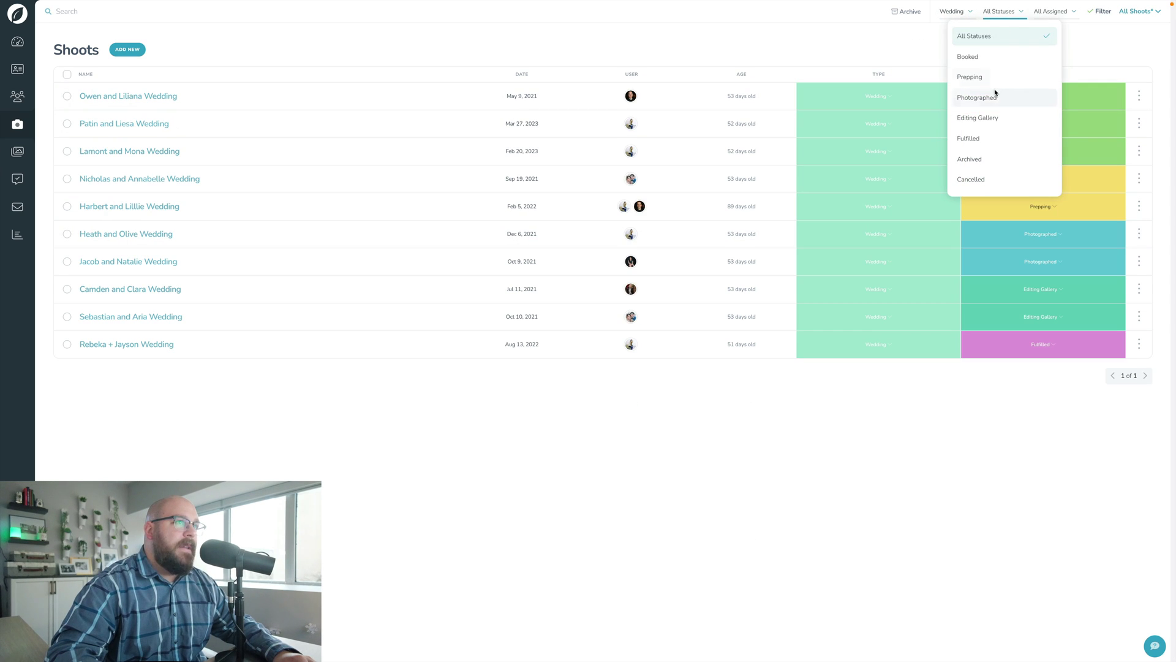
click(985, 117)
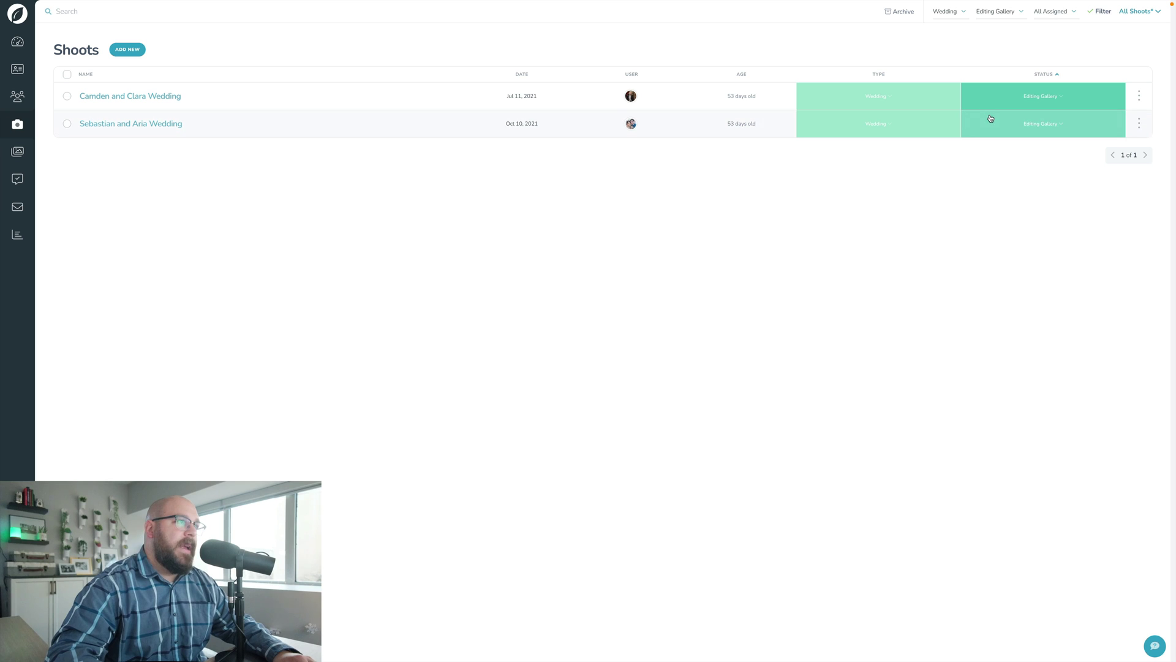
Save these filters as a new view named 'Weddings Editing'.
click(1140, 13)
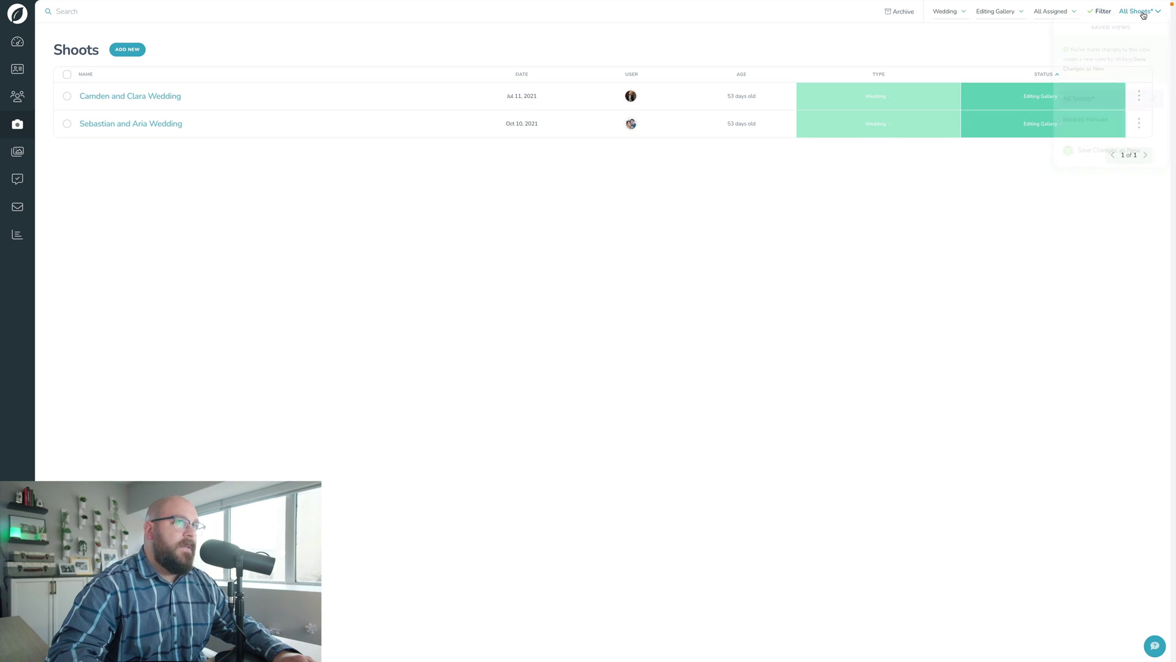
click(1097, 153)
click(1096, 66)
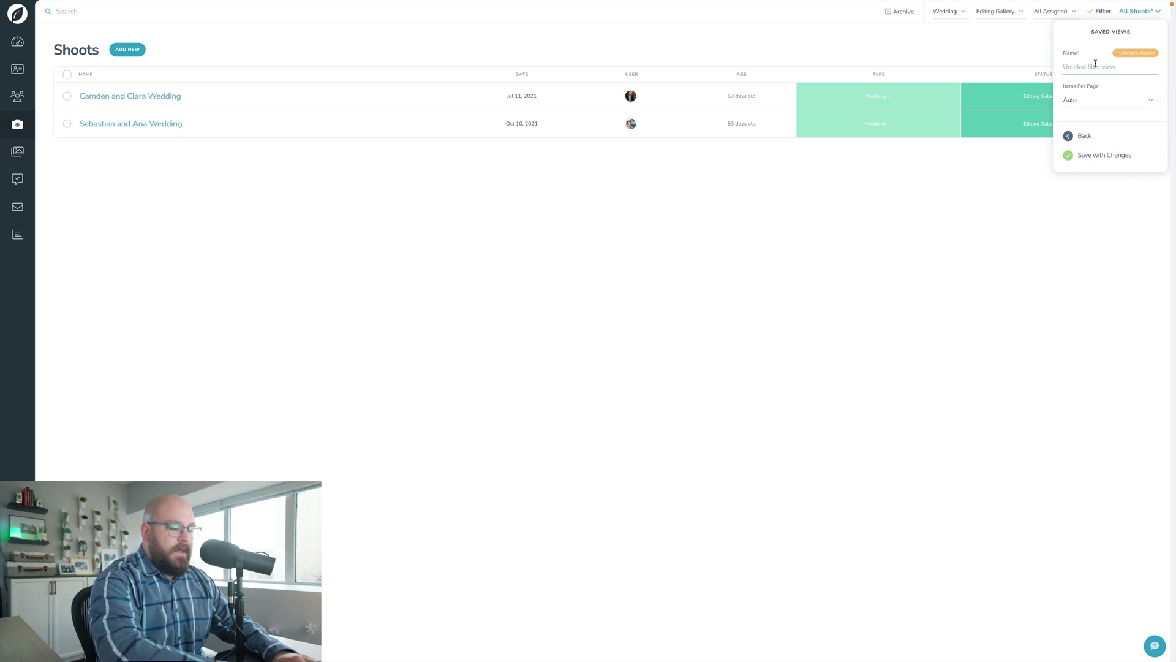
text(WEddings)
key(ctrl+a)
text(Weddings )
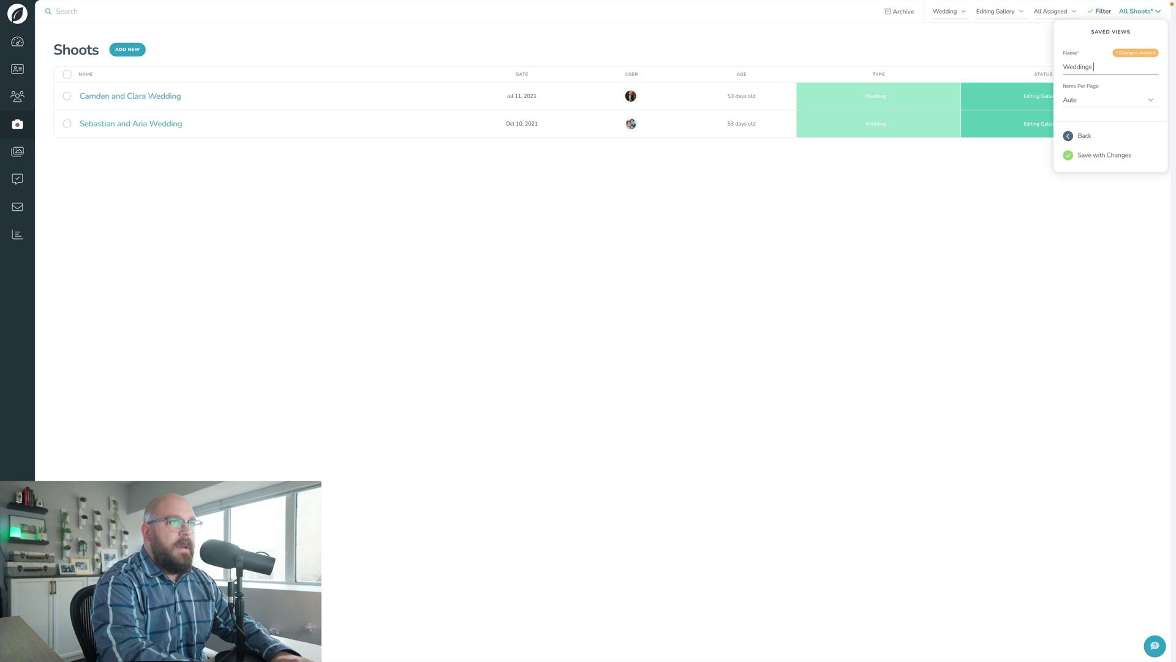
text(Editing)
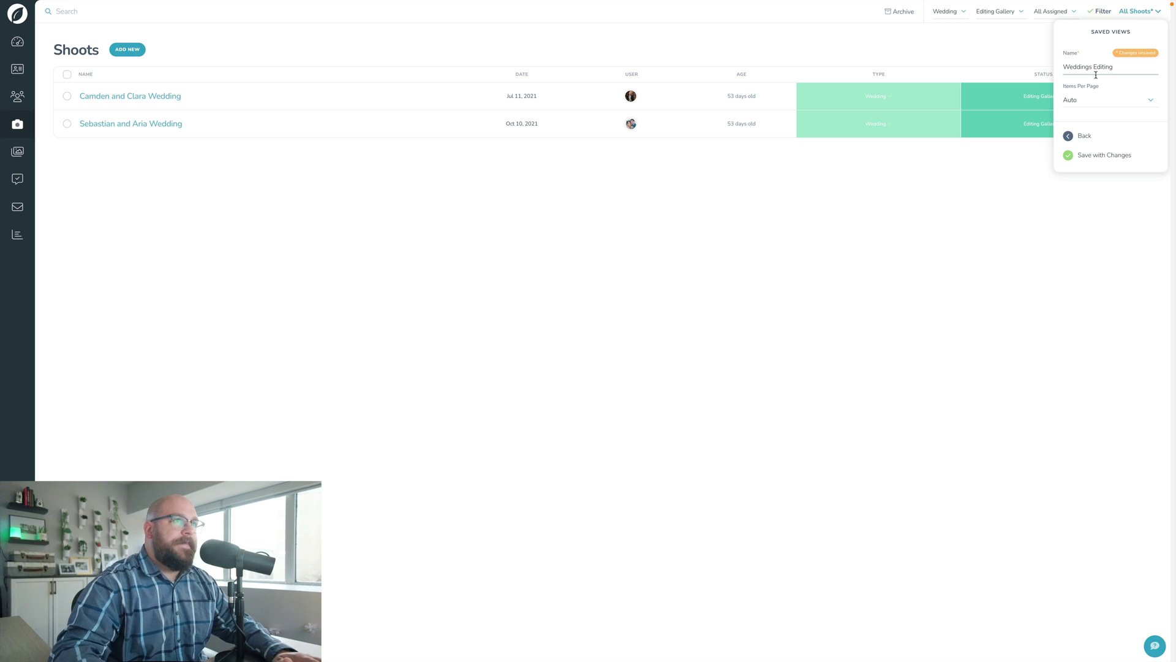
click(1096, 155)
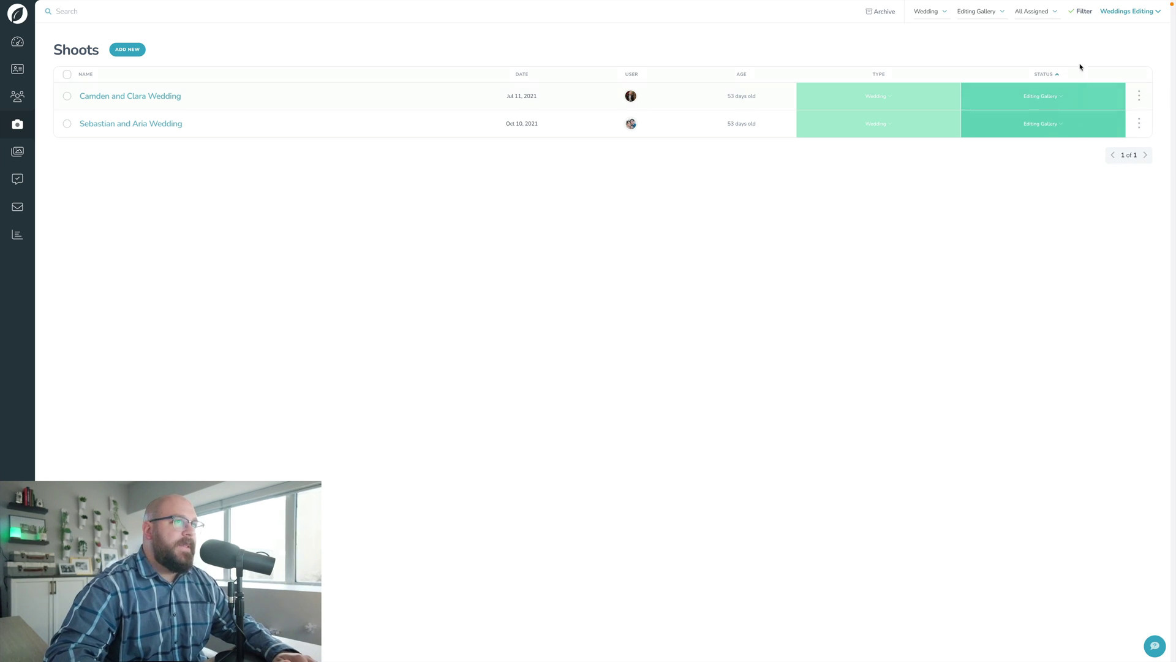
Hide the filters, view Booked Families and Weddings Editing, then return to All Shoots.
click(1080, 11)
click(1130, 11)
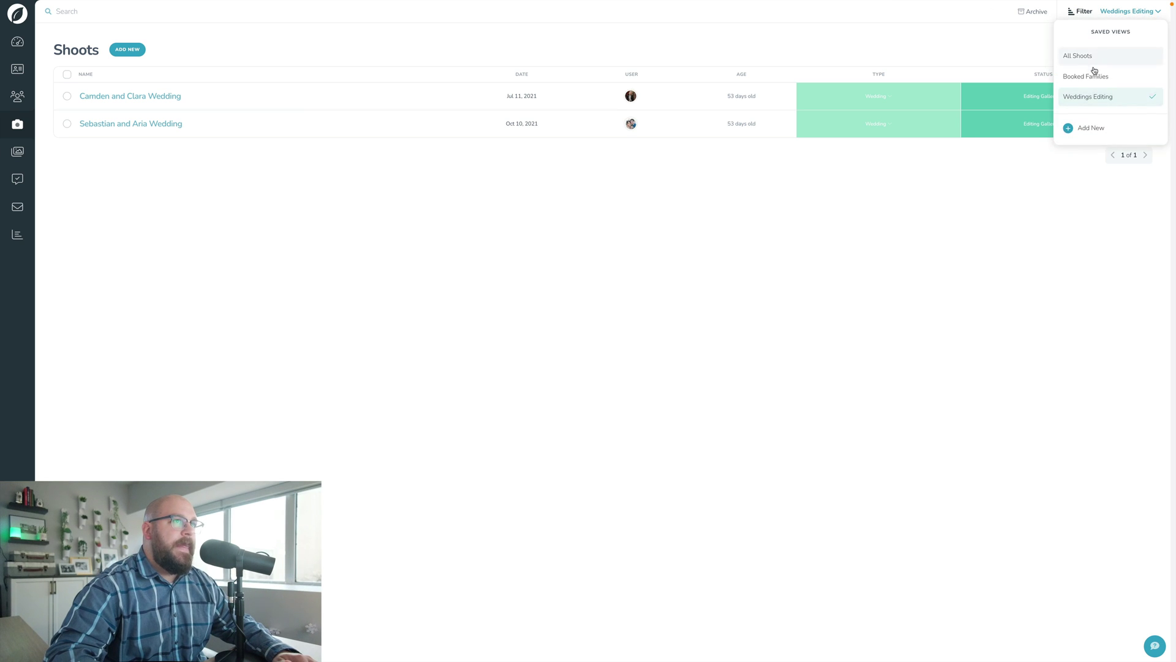
click(1095, 76)
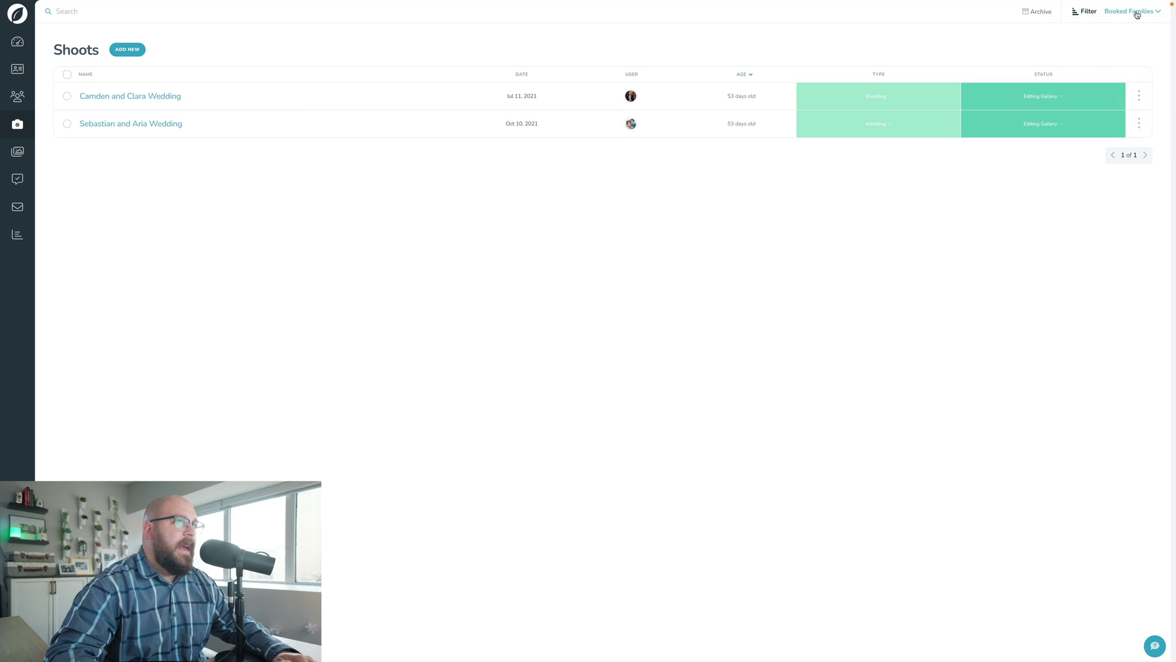
click(1137, 14)
click(1081, 97)
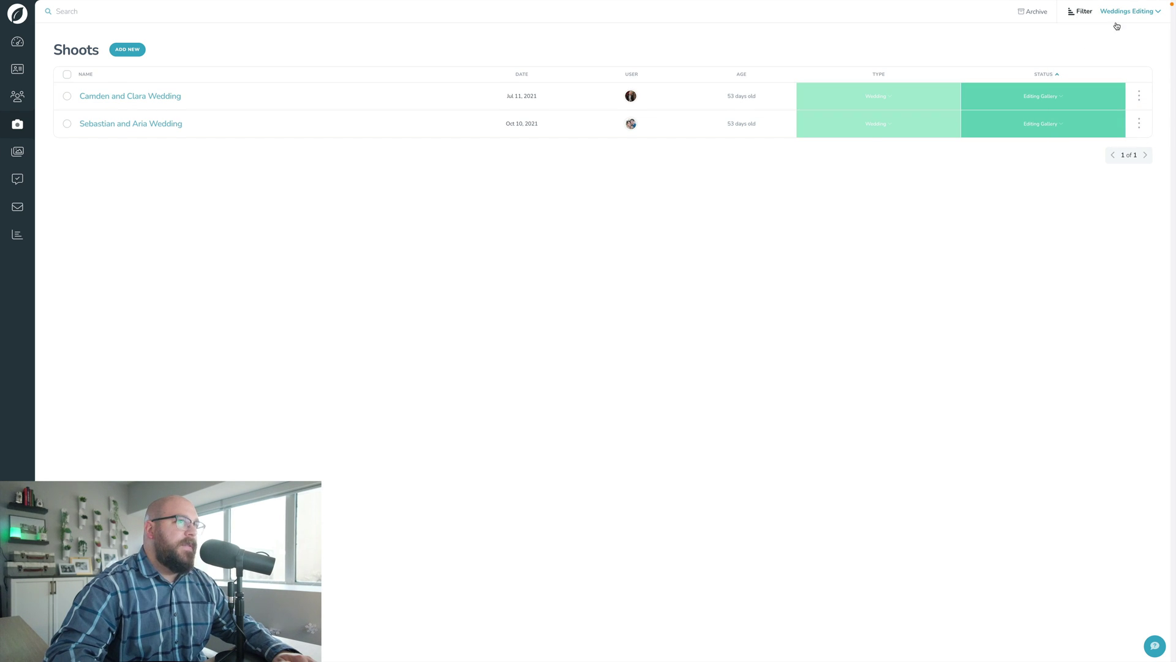
click(1117, 17)
click(1091, 57)
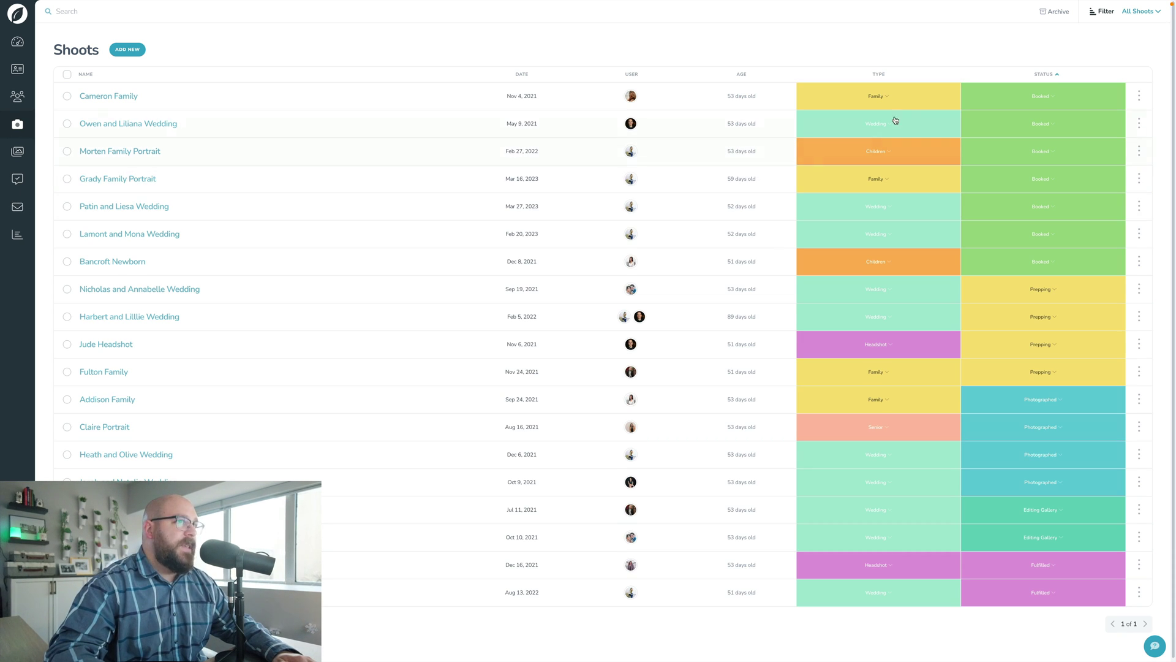
click(1139, 13)
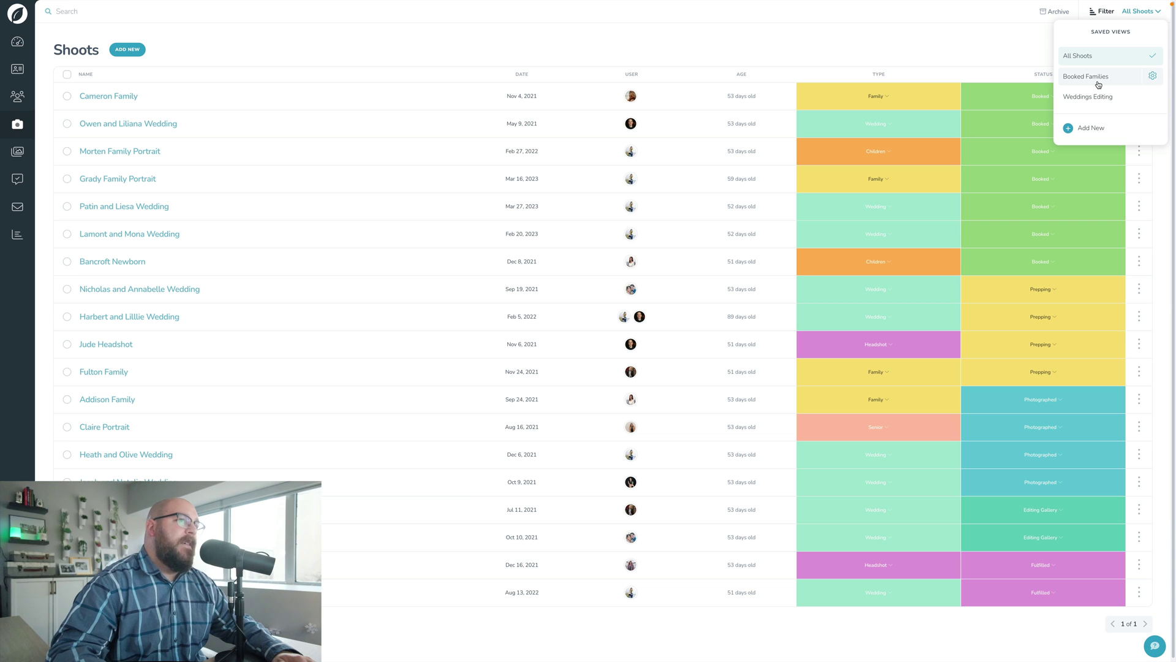
click(1010, 55)
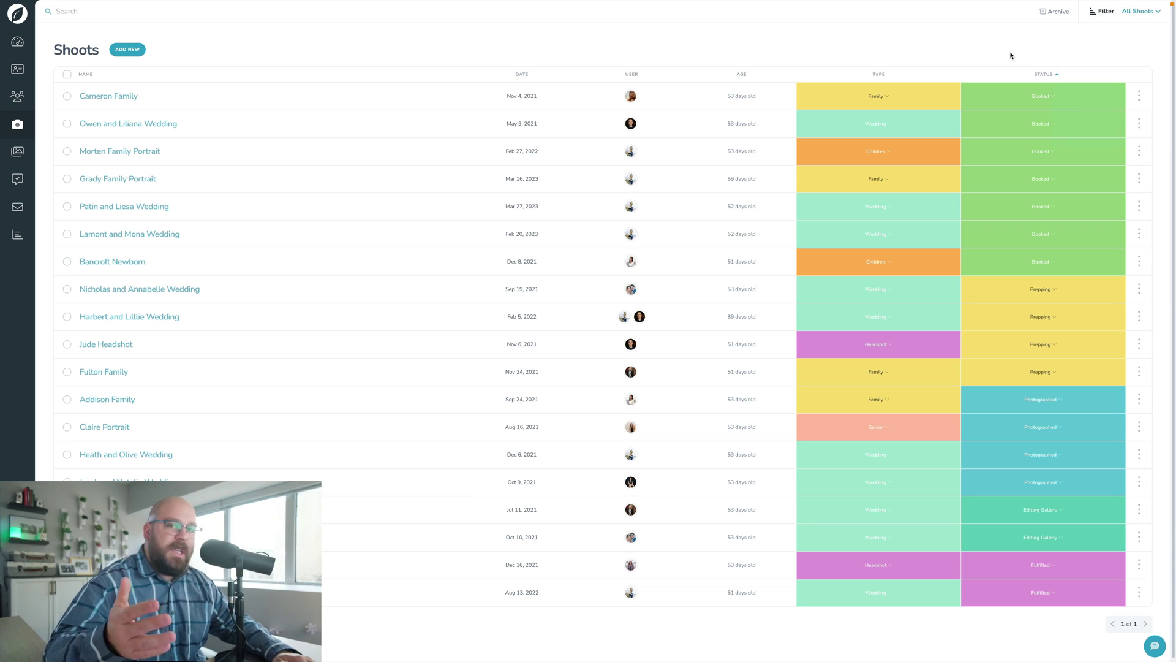